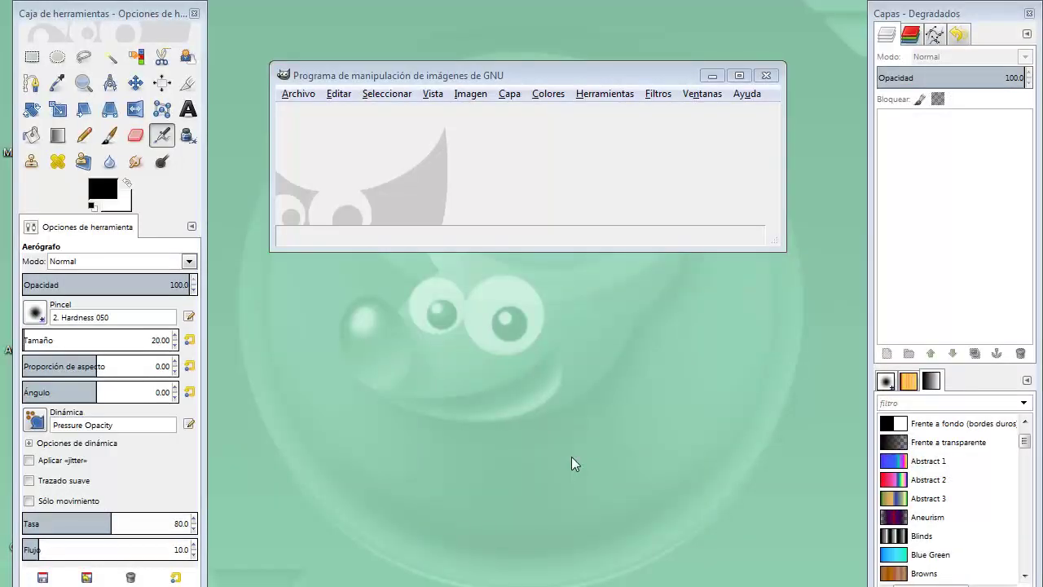
Step: Open the Archivo menu to reach the Nuevo… command
{"action": "left_click", "coordinate": [297, 94]}
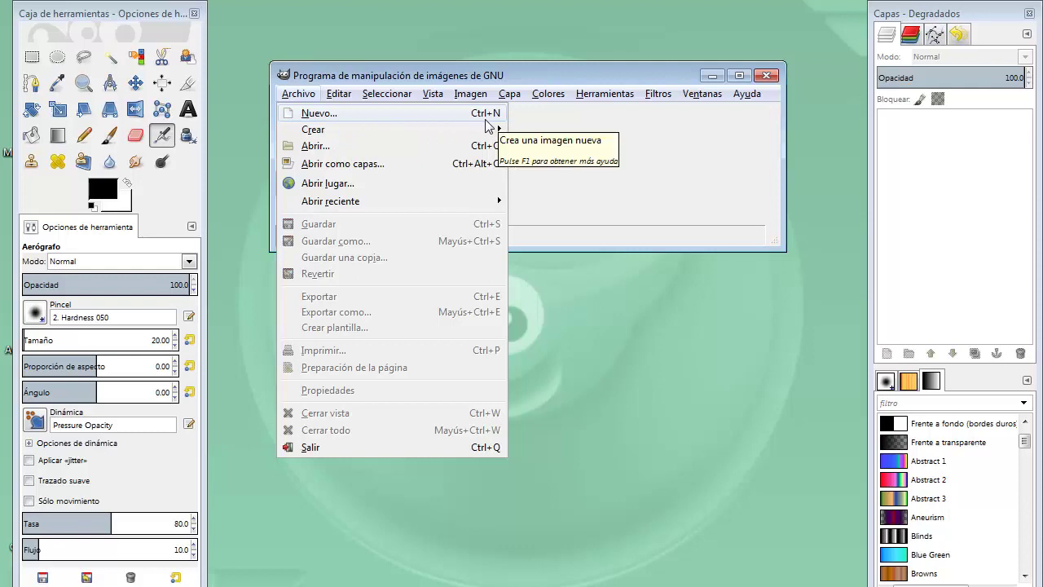
Step: Start a new image via Archivo > Nuevo…, showing 640 × 400 px, 72 ppp, Color RGB defaults
{"action": "left_click", "coordinate": [485, 119]}
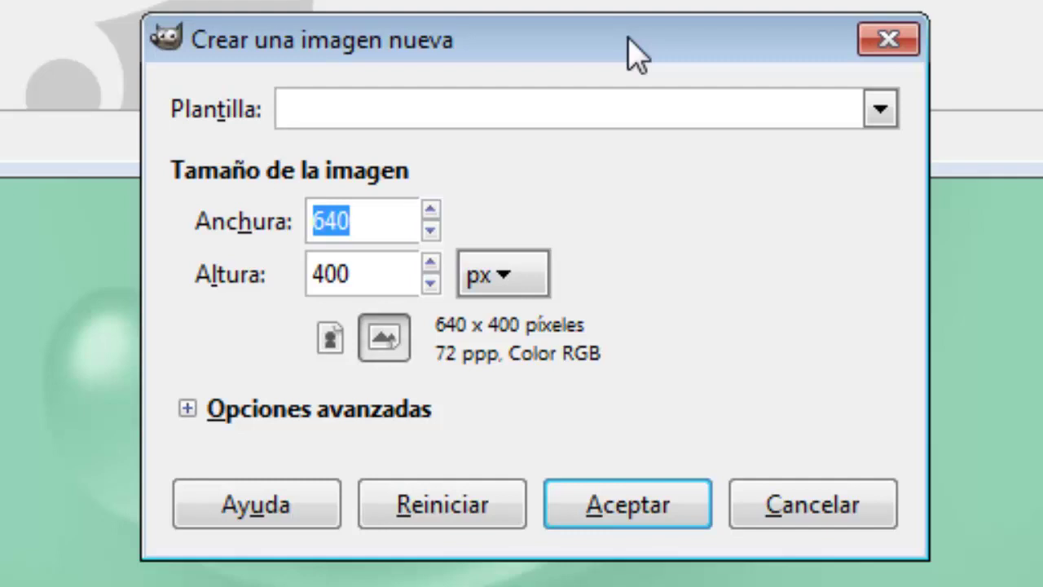
Step: Show the Plantilla presets such as 640x480, 800x600 and A4 (300ppi)
{"action": "left_click", "coordinate": [881, 109]}
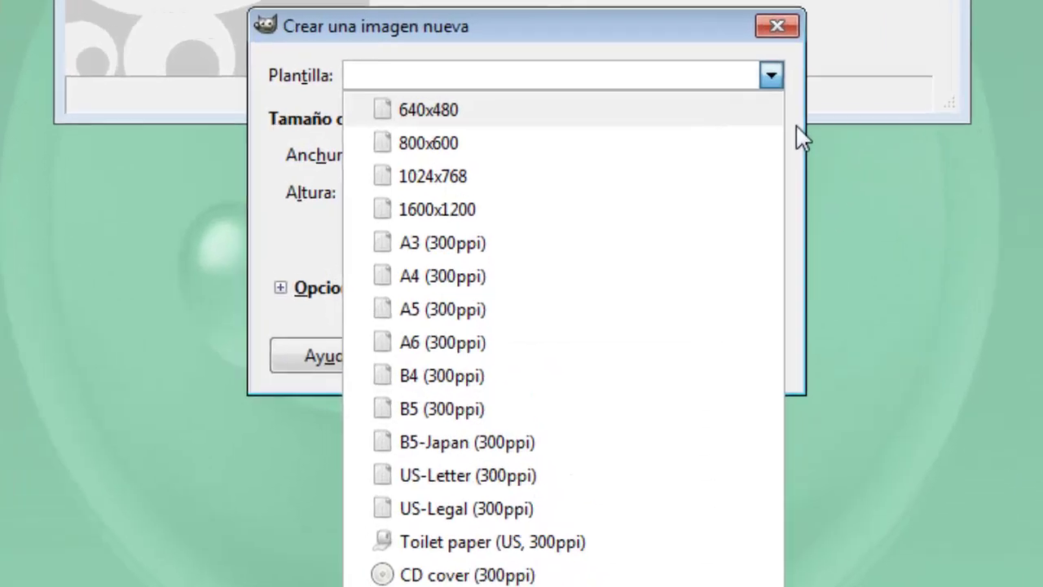
Step: Dismiss the Plantilla list unchosen and show the size unit choices beside 640 × 400
{"action": "left_click", "coordinate": [751, 114]}
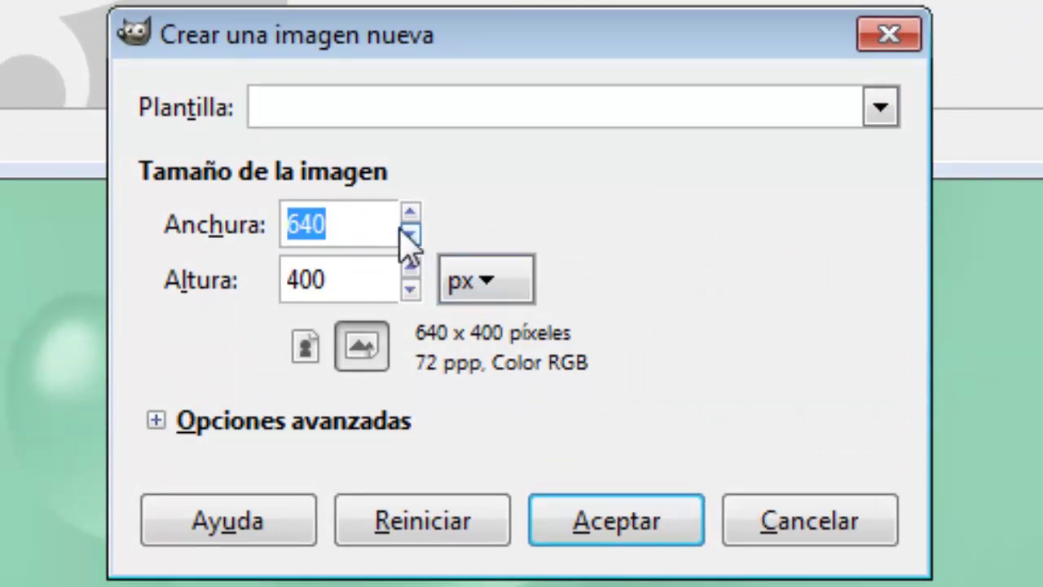
{"action": "left_click", "coordinate": [390, 275]}
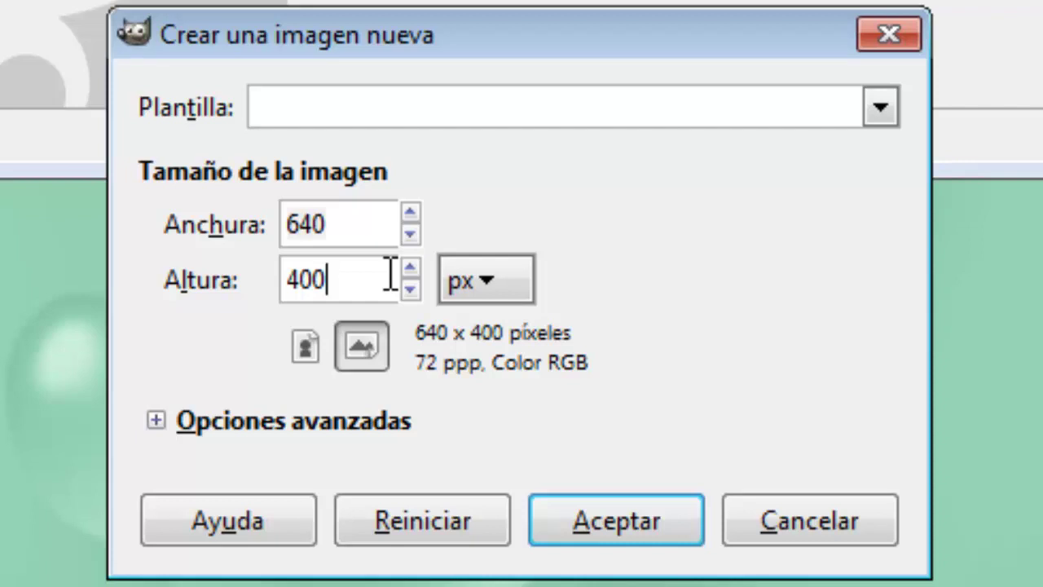
{"action": "left_click", "coordinate": [509, 296]}
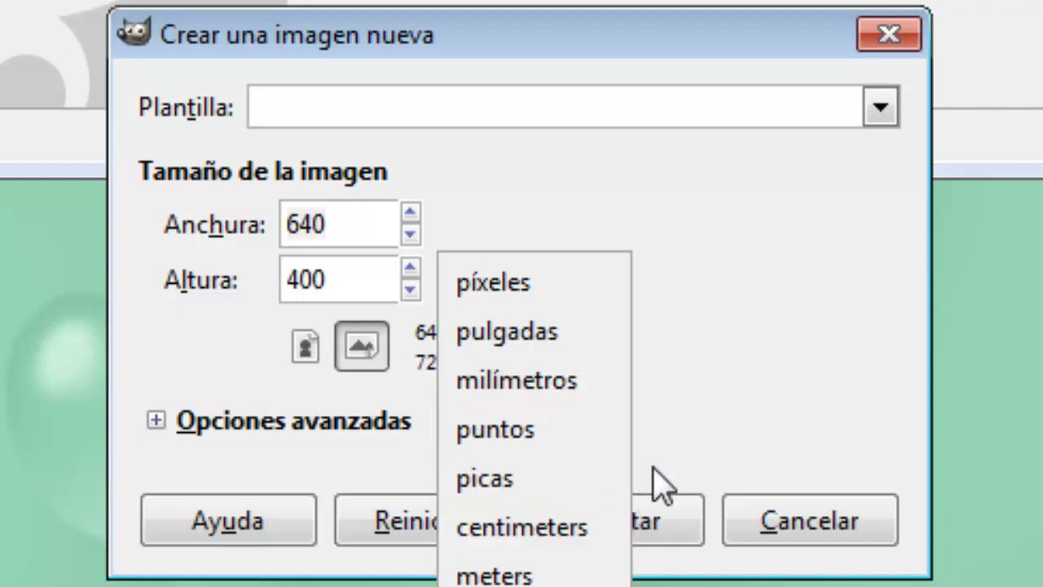
Step: Keep píxeles as the unit and finish on landscape orientation at 640 × 400 after trying portrait
{"action": "left_click", "coordinate": [720, 393]}
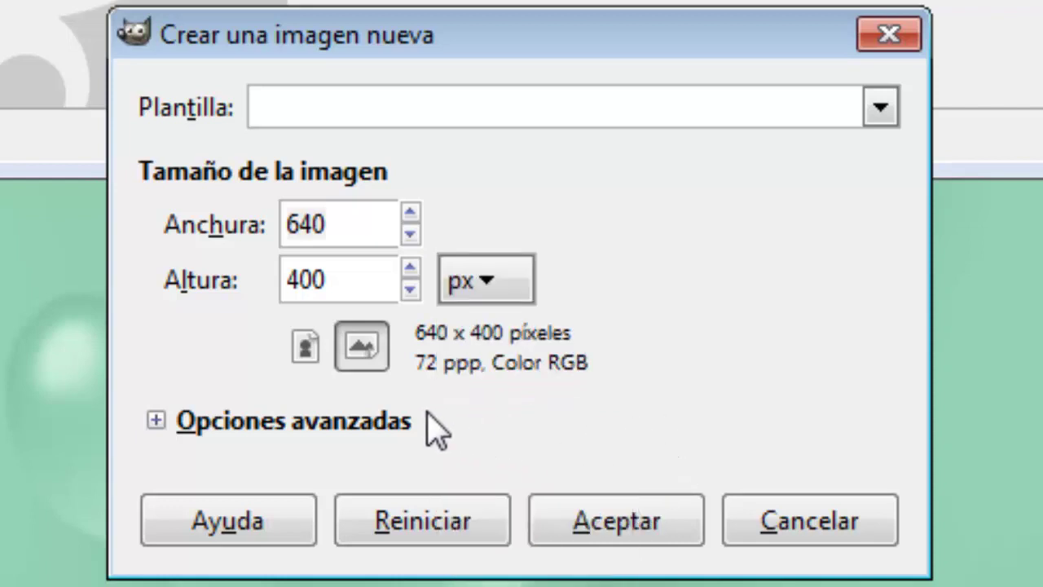
{"action": "left_click", "coordinate": [318, 369]}
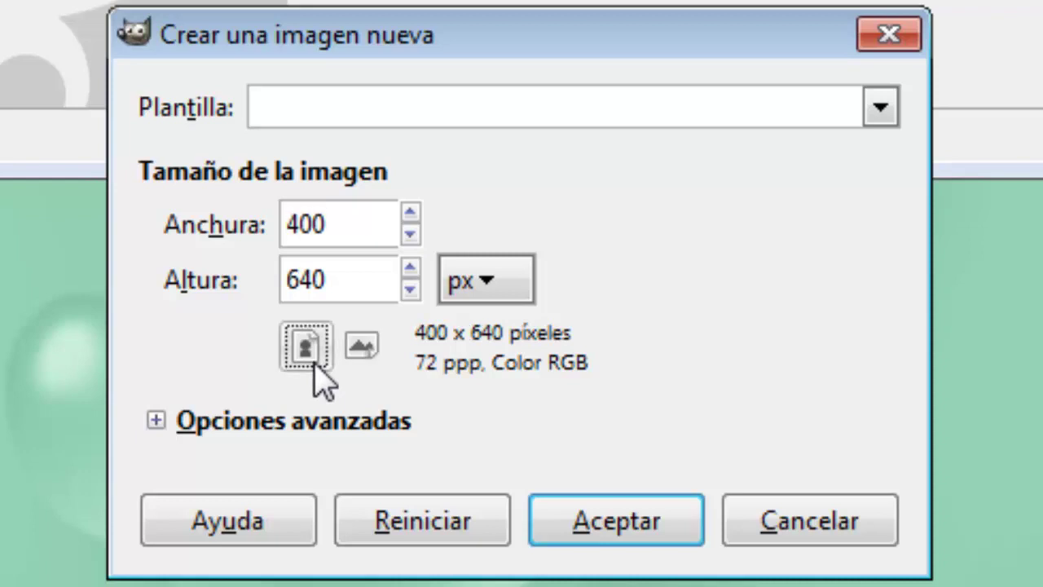
{"action": "left_click", "coordinate": [370, 355]}
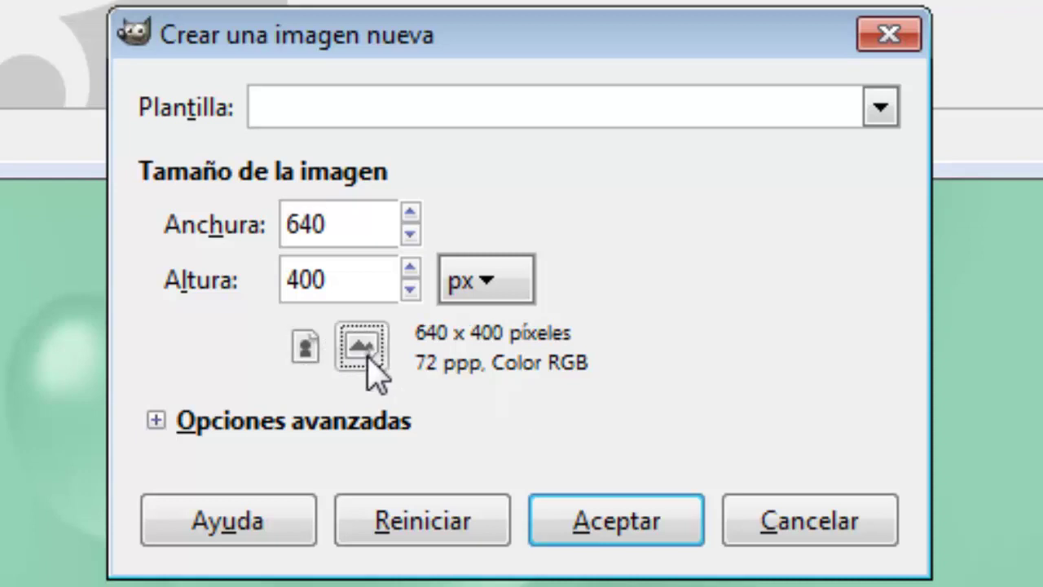
{"action": "left_click", "coordinate": [326, 351]}
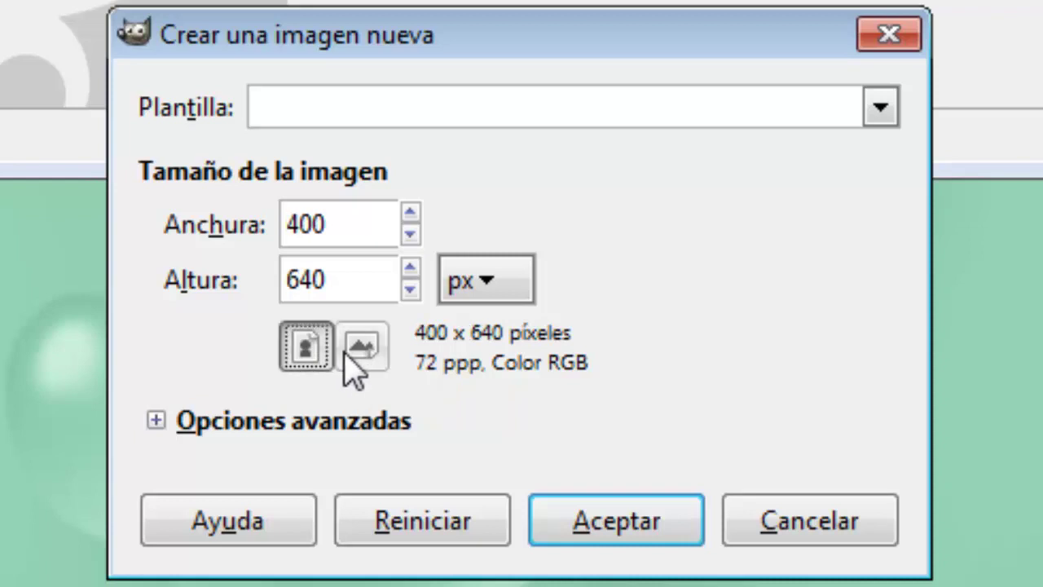
{"action": "left_click", "coordinate": [367, 354]}
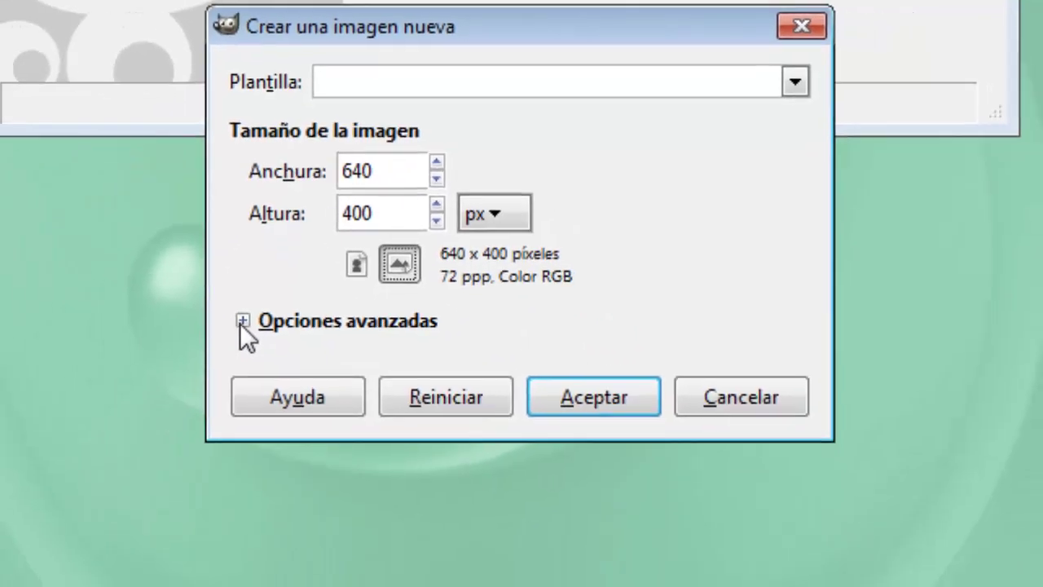
Step: Expand Opciones avanzadas, keeping 72 ppi, Color RGB colour space and Color de fondo fill
{"action": "left_click", "coordinate": [242, 322]}
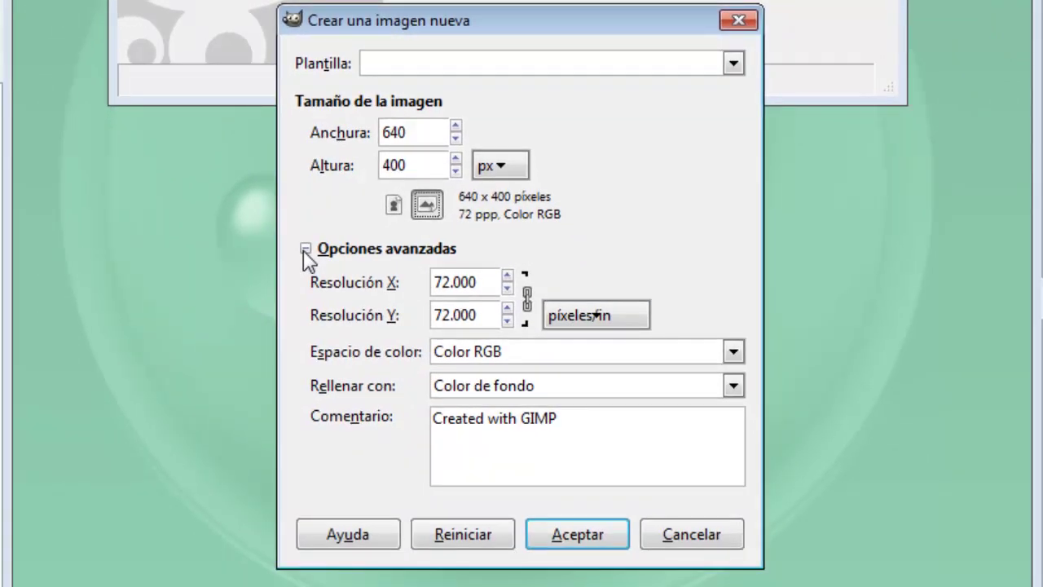
{"action": "left_click", "coordinate": [494, 283]}
{"action": "left_click", "coordinate": [538, 354]}
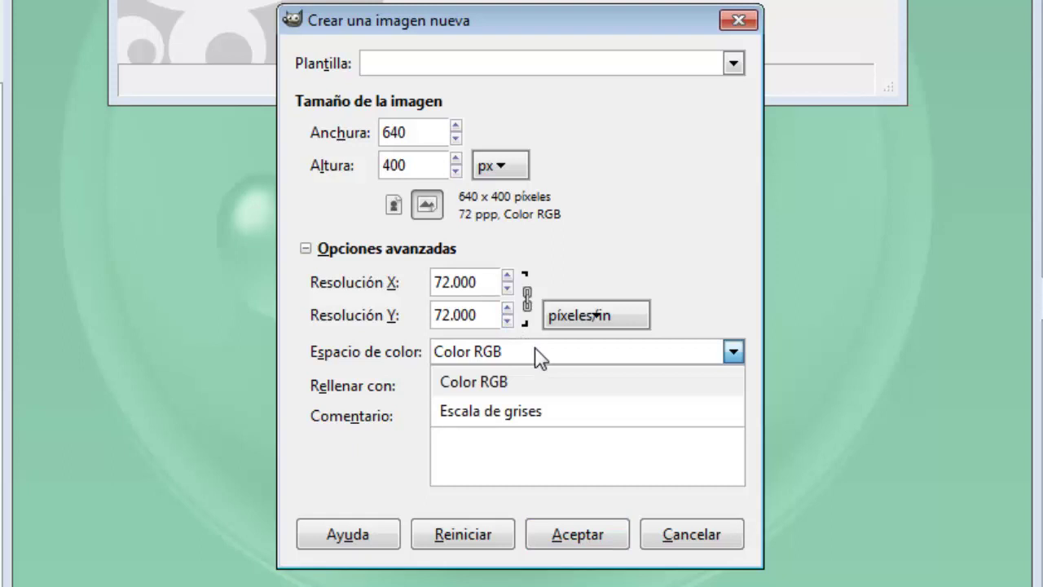
{"action": "left_click", "coordinate": [542, 357]}
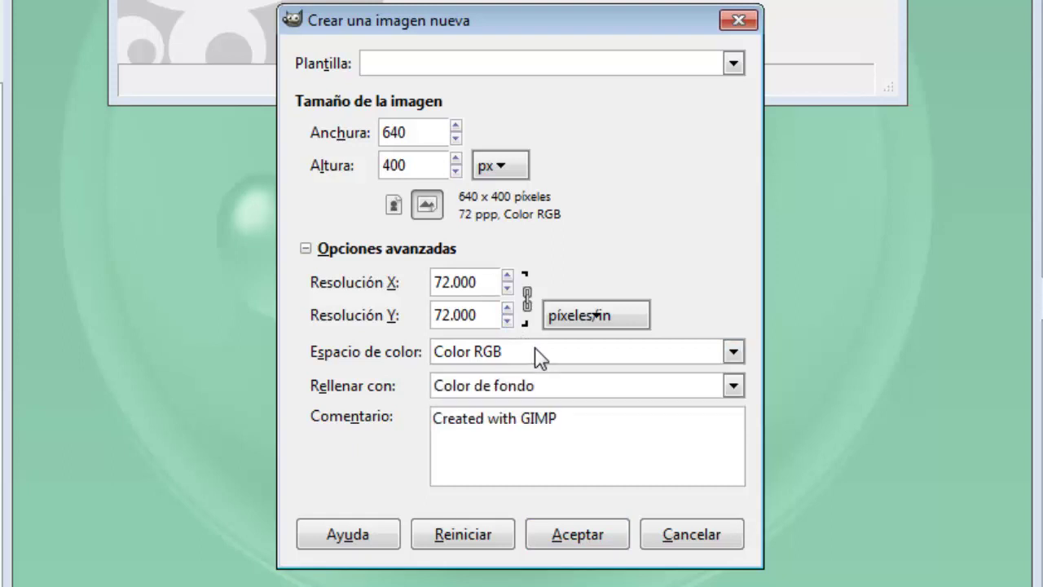
{"action": "left_click", "coordinate": [570, 389]}
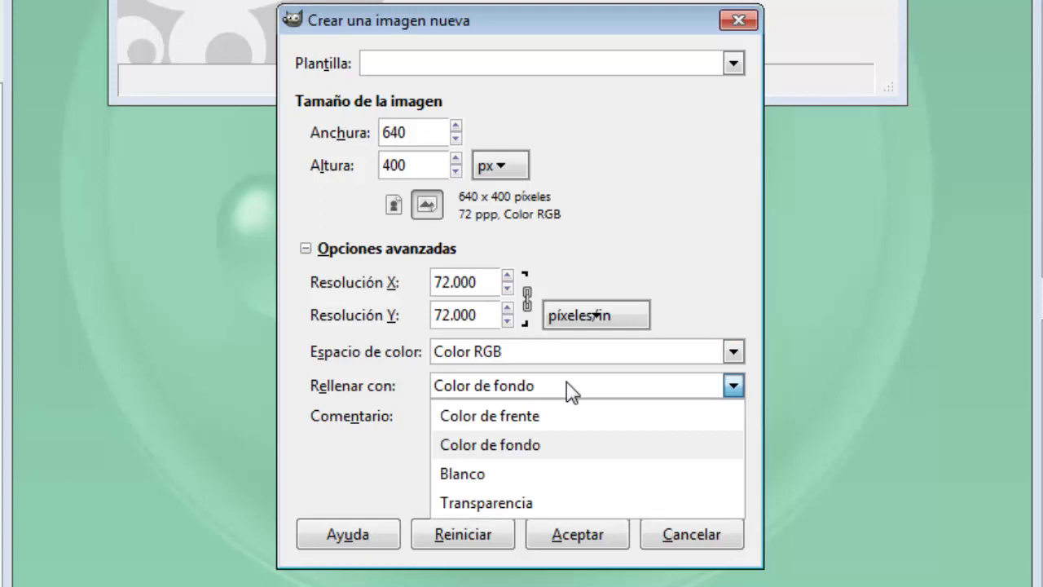
{"action": "left_click", "coordinate": [405, 463]}
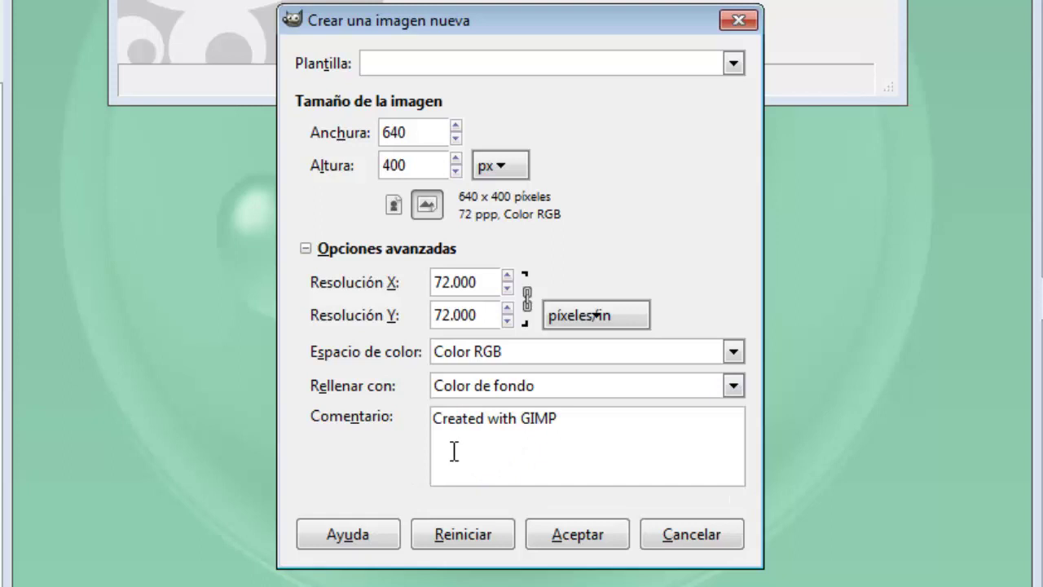
{"action": "left_click", "coordinate": [579, 421]}
Step: Confirm the 640 × 400 px RGB settings with Aceptar to create the blank image
{"action": "left_click", "coordinate": [415, 165]}
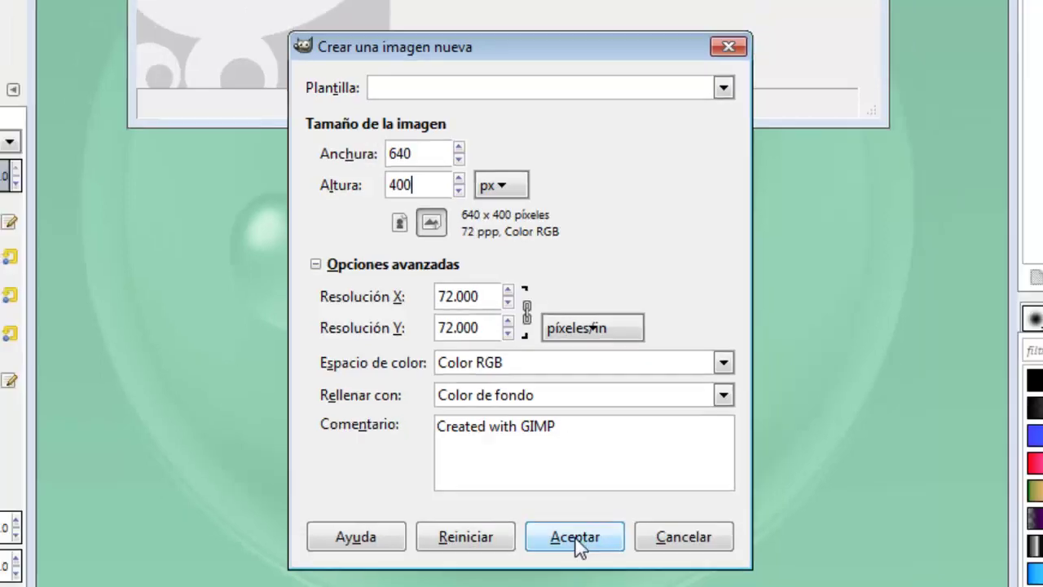
{"action": "left_click", "coordinate": [577, 536]}
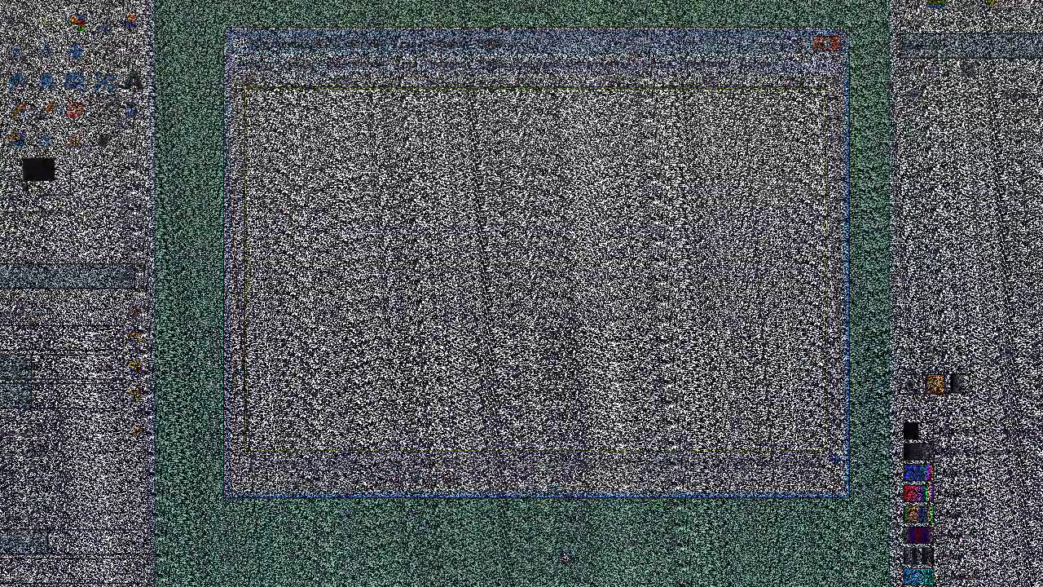